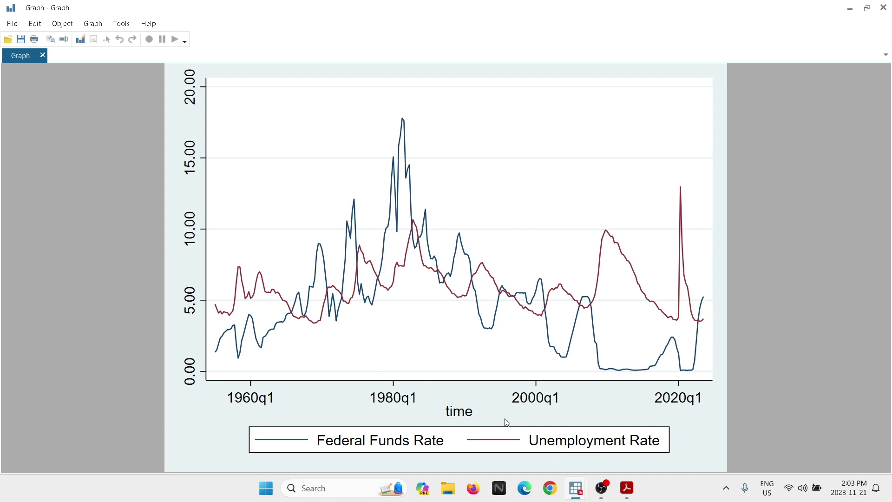
Close the Graph window showing the rate and unemployment lines
click(882, 8)
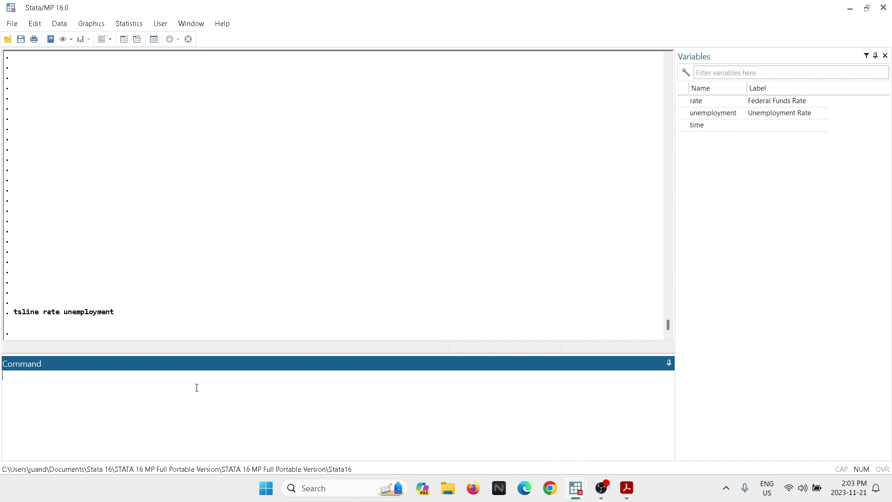
Type tsline rate unemployment with ytitle "Percent (%)", xtitle "Quarters" and small y-axis labels
text(tsline rate unemployemnt)
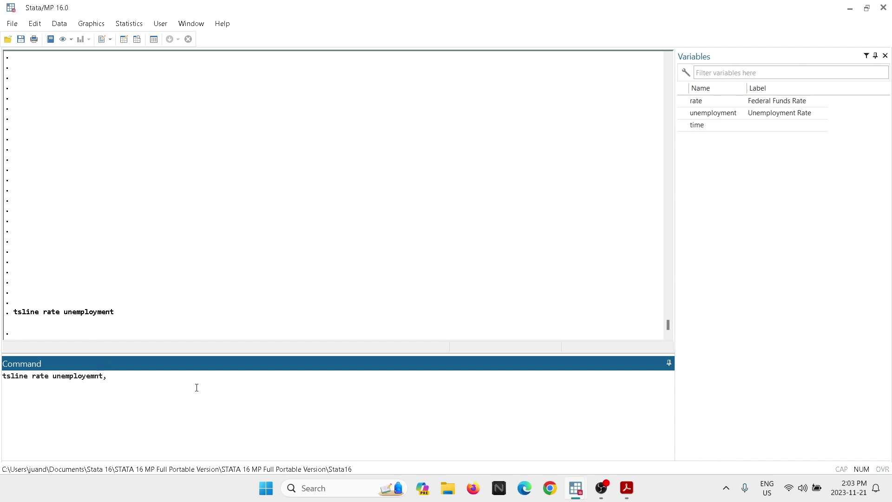
text(,)
text(ytitle("Percent (%))
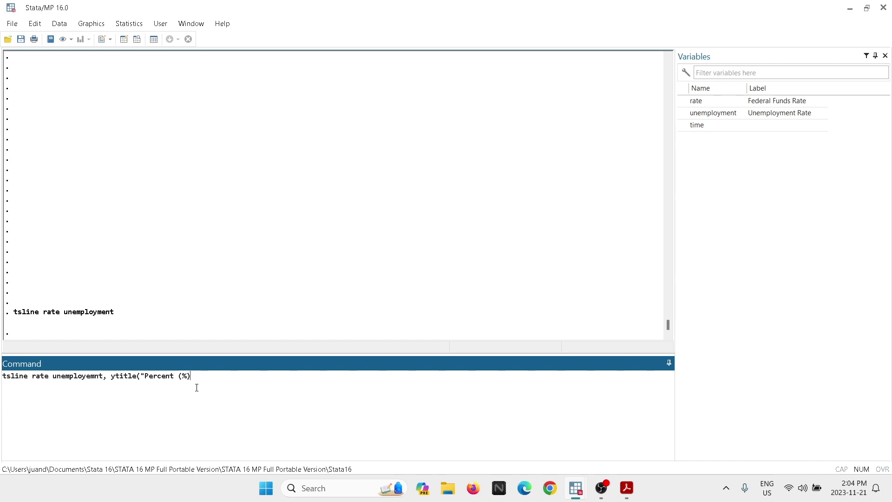
text("))
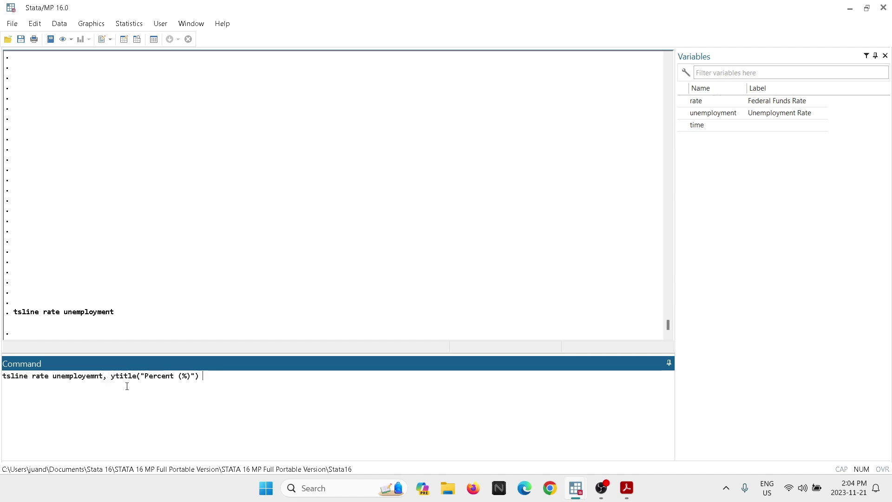
text(xtitle("Quat)
key(BackSpace)
text(rters"))
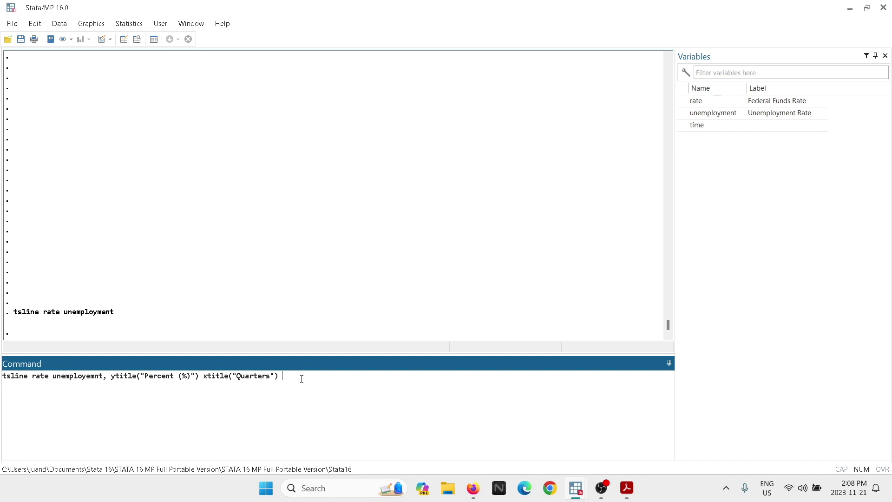
text(ylabel(,labsize(small)) ytick(#5)
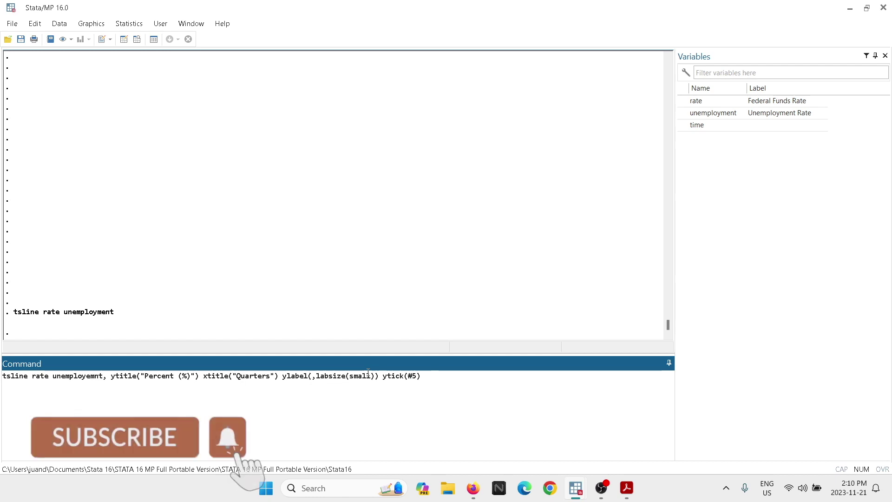
Append a white graph region and the title 'Federal Funds Rate and Unemployment Rate in USA'
text(grap)
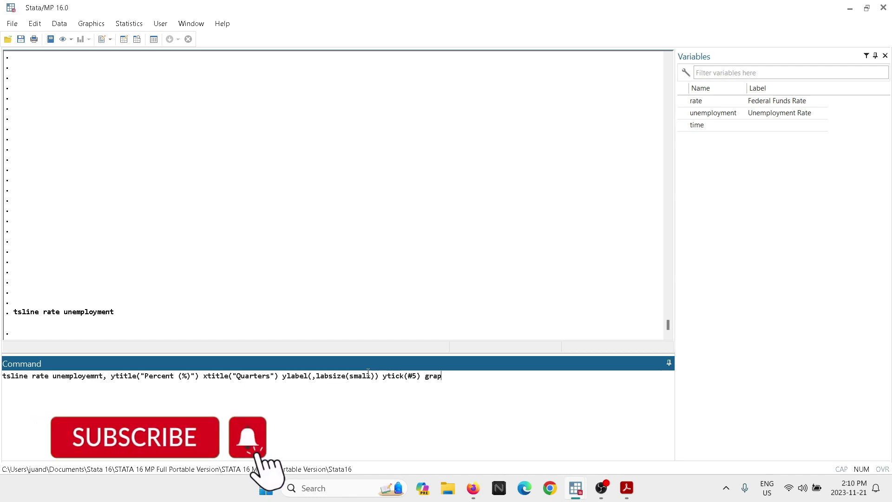
text(hregion)
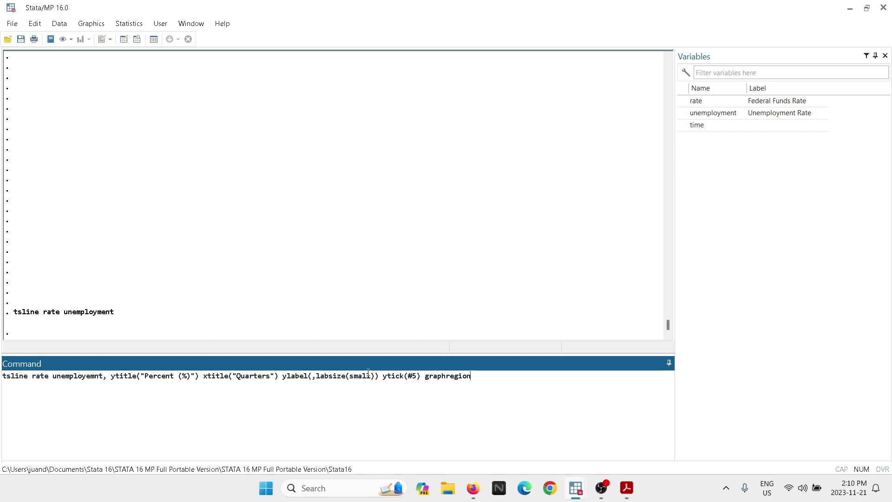
text((color(white)))
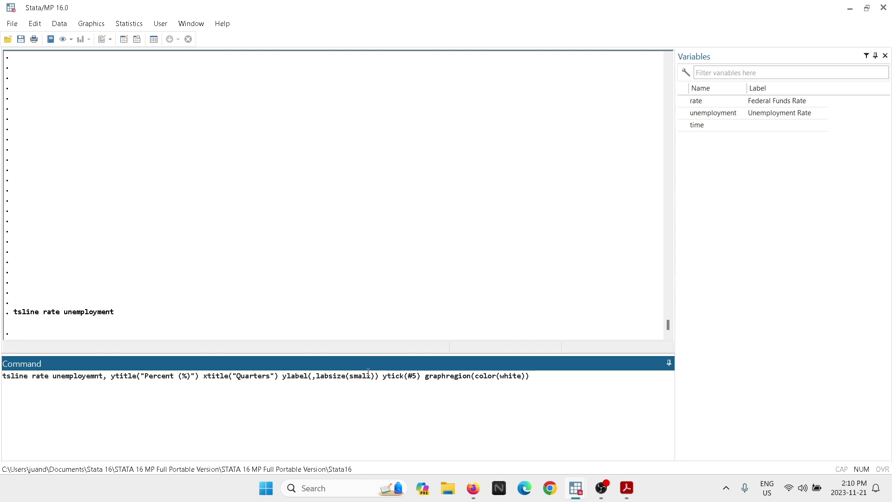
text(title()
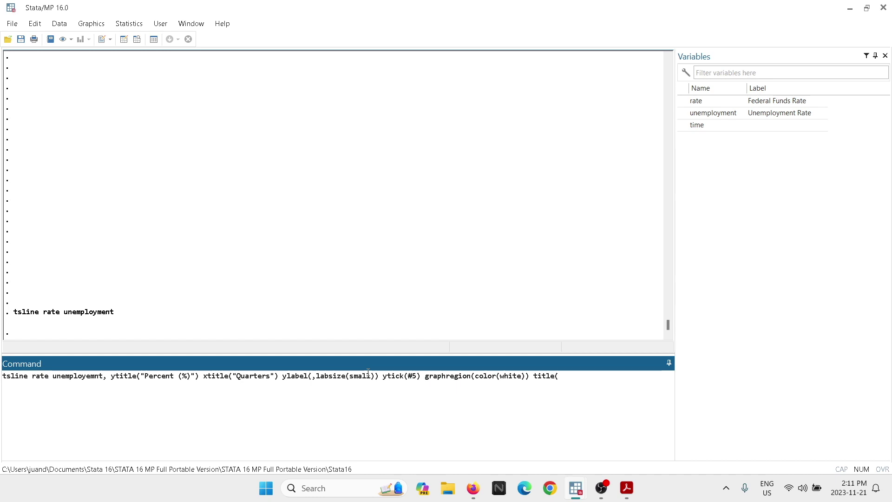
text("Federal Funds Rate and Unemploye)
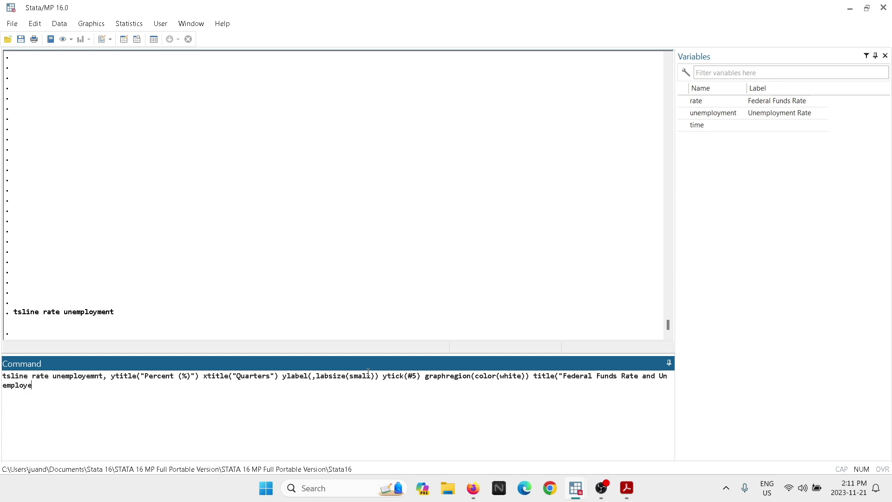
text(ment Rate in USA"))
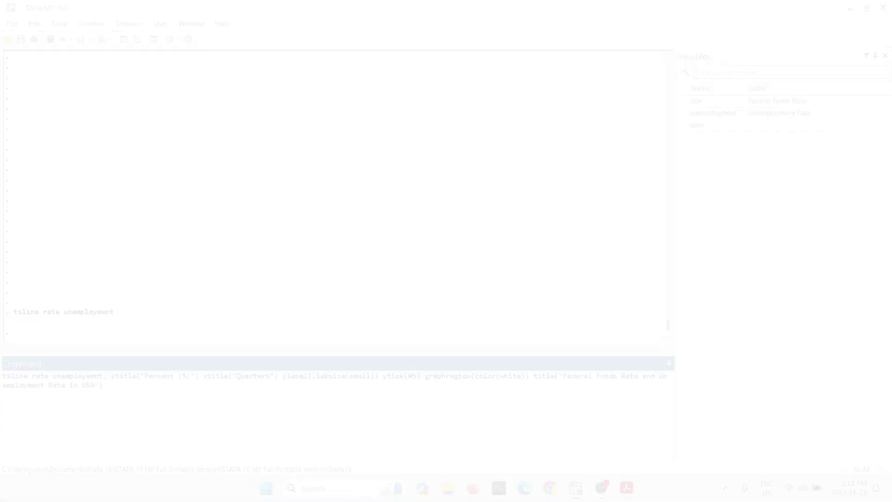
Add the subtitle '1955Q1 - 2023Q3' to the graph command
text(sub)
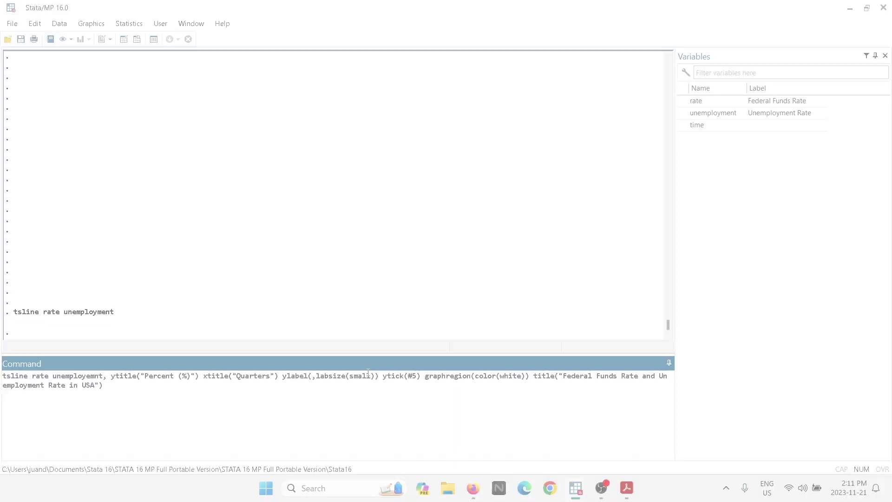
text(title()
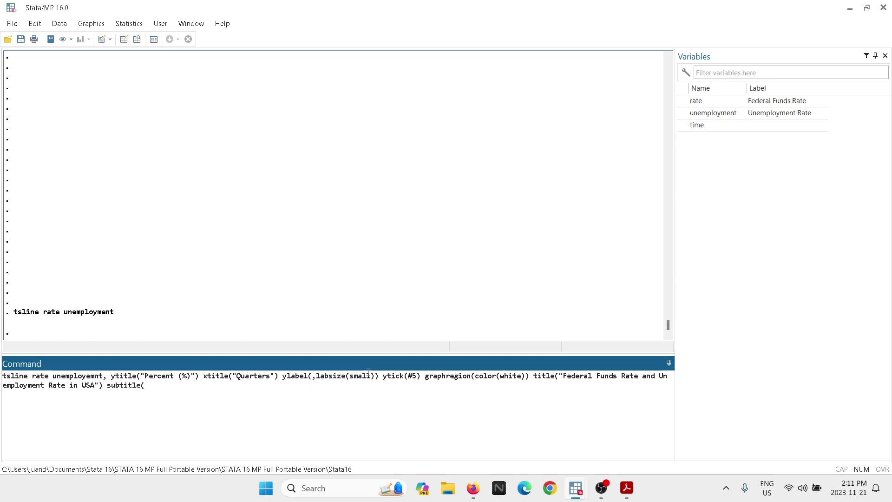
text("1955Q1 - 2023Q3"))
Make the lines green and dashed with lcolor(green) lpattern(dash)
text(lcolor)
text(()
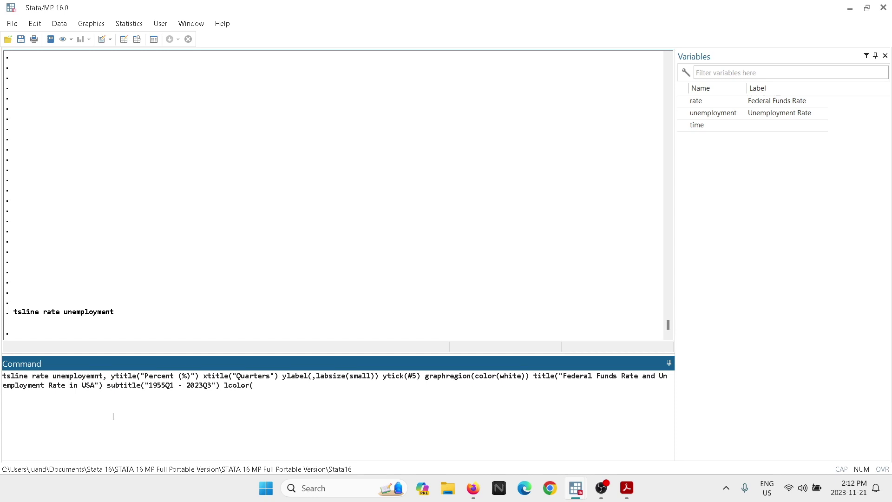
text(green) l)
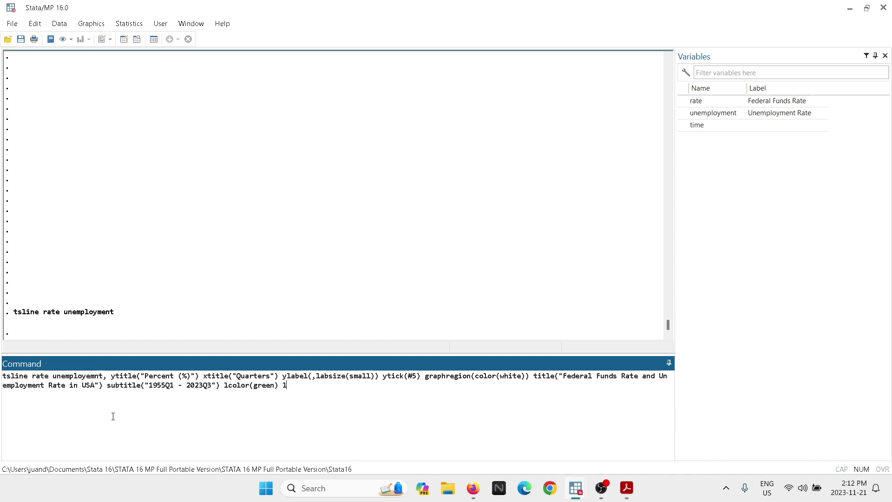
text(pattern (dash))
click(44, 375)
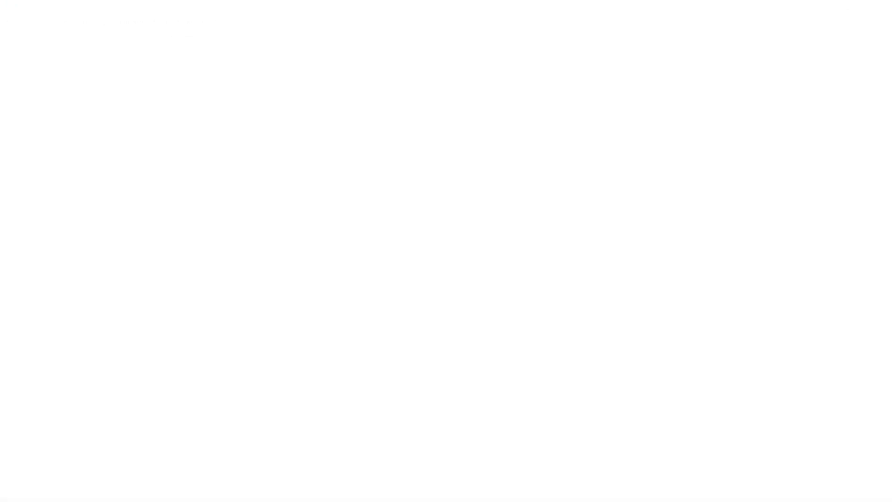
Add the caption 'Data Source: Federal Reserve Economic Data (FRED)' and select the whole command
text(caption()
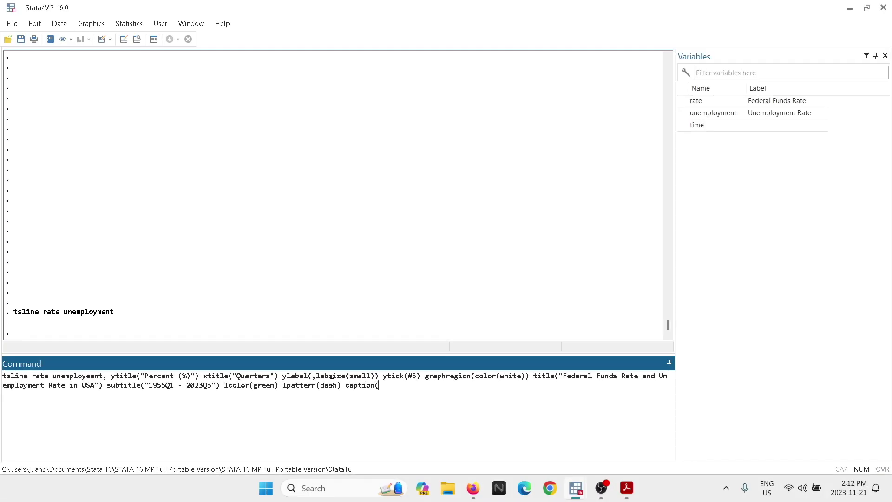
text(Data so)
key(BackSpace)
key(BackSpace)
text(so)
key(BackSpace)
key(BackSpace)
text(Source: Federal Reserve)
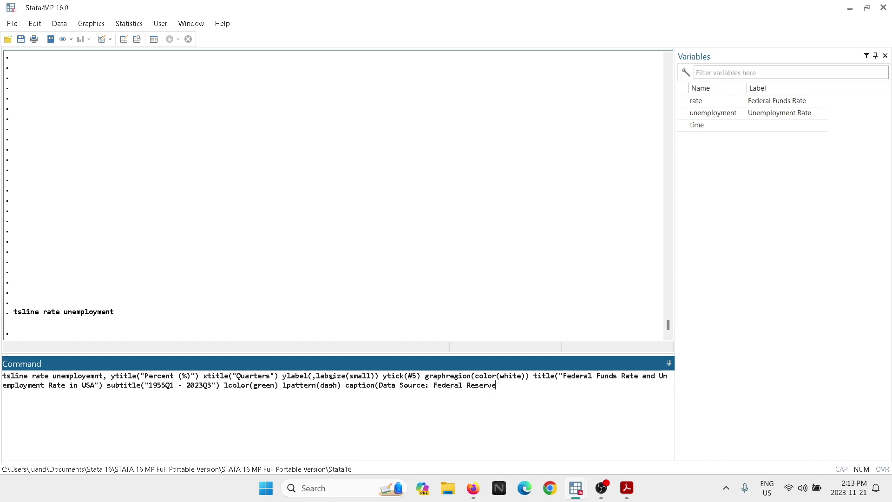
text( Economic Data (Fr)
key(BackSpace)
text(RED)))
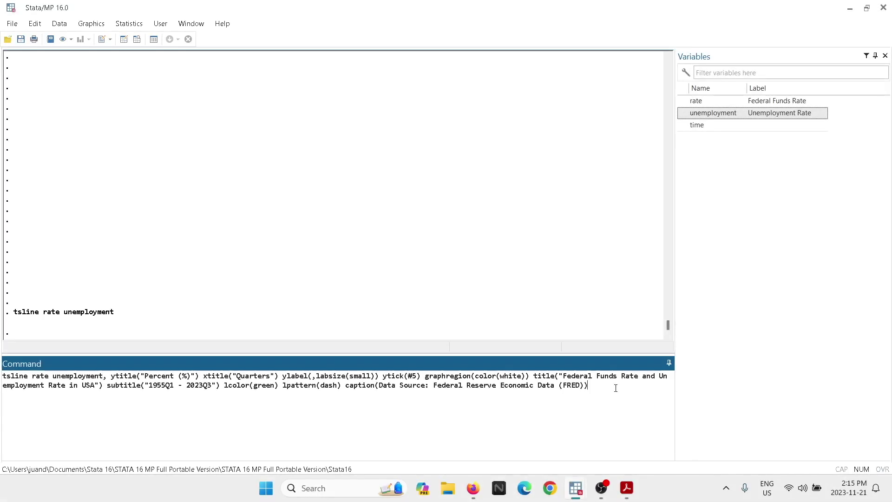
key(ctrl+a)
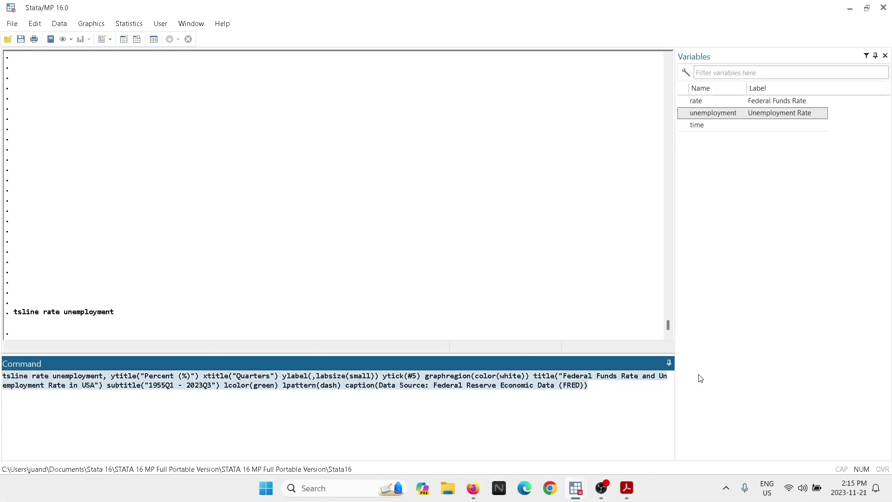
Run the styled tsline command to draw the graph
key(Return)
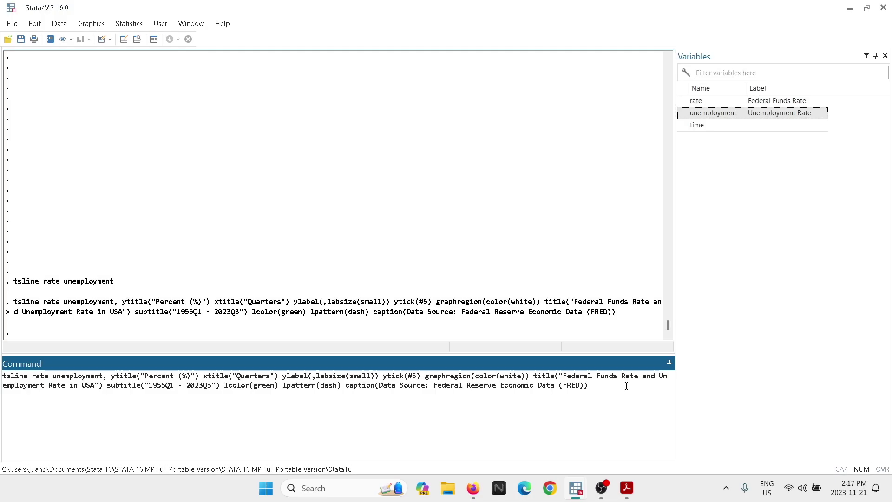
Add dashed vertical lines at 1979Q1 and 1987Q4 with tline and rerun the command
text(t)
text(line)
text(()
text(1979)
text(q)
text(1)
text( 19)
text(87)
text(Q4)
text(,)
text( 1)
text(pattern)
text(()
text(dash))
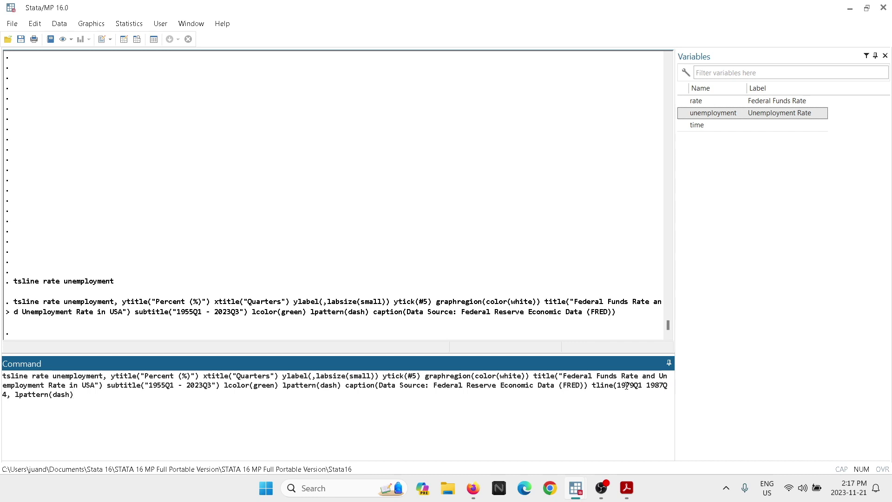
text())
drag(86, 402, 1, 334)
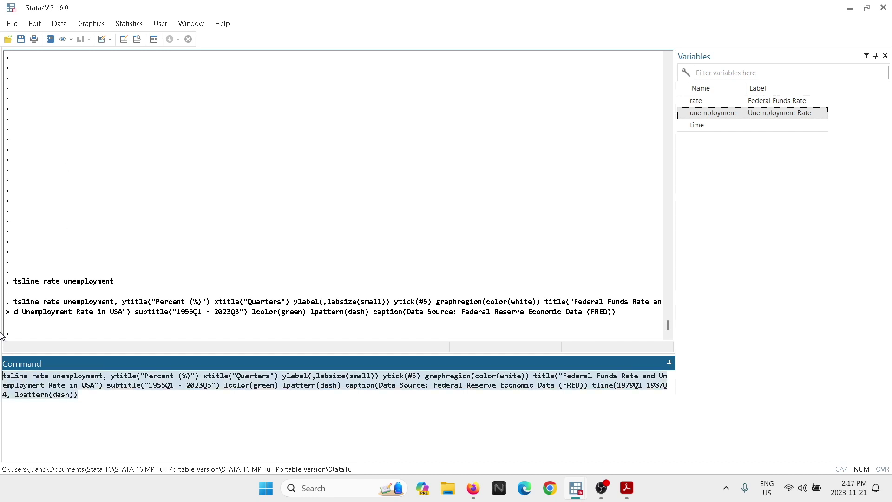
key(Return)
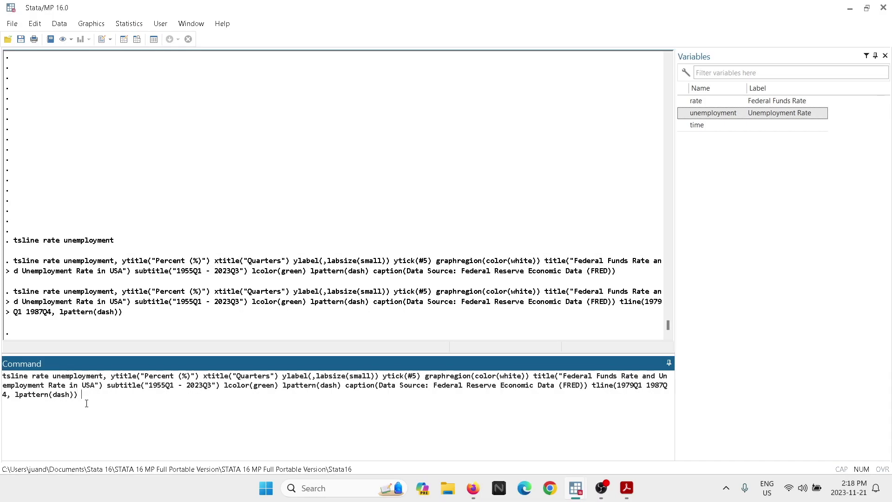
Add a centred black 'Volcker Era' text label at 19, 1984Q2 using ttext
text(ttext()
text(19)
text(1984Q2)
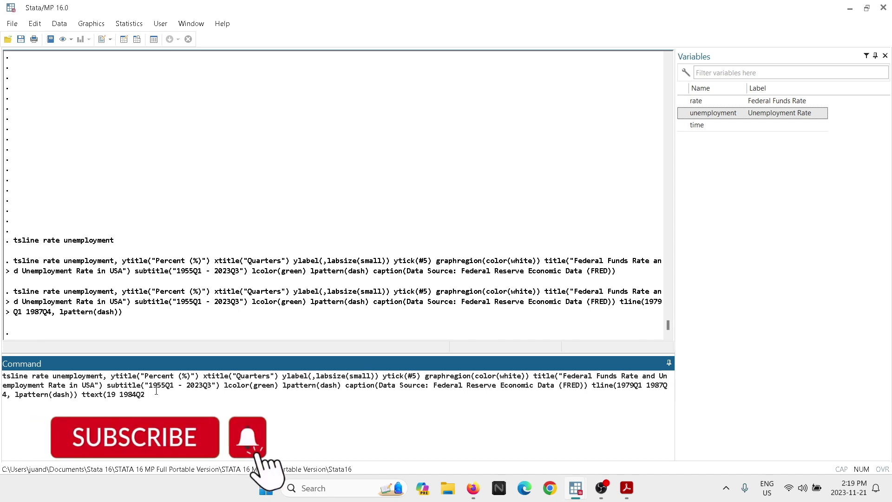
text(")
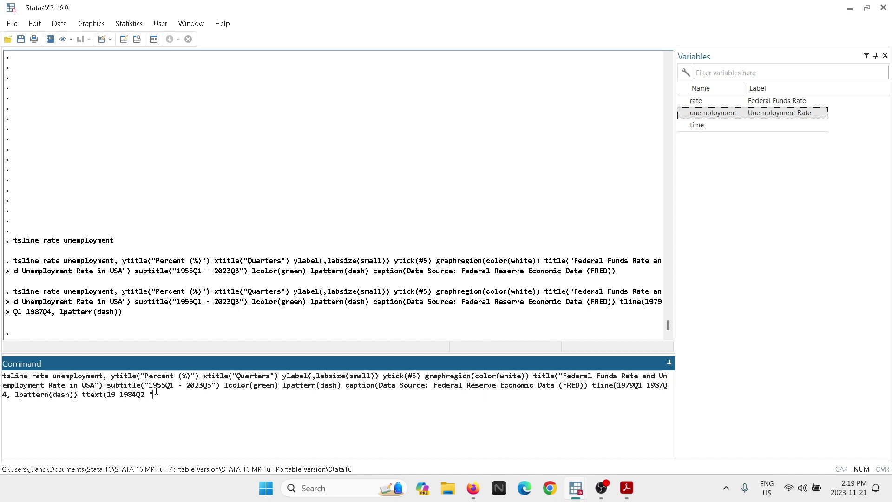
text(Volcker Era", placement(center))
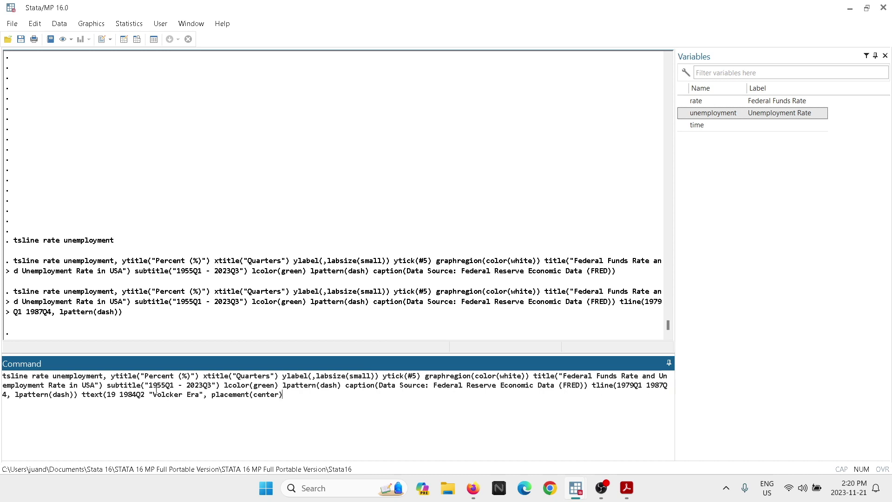
text( color(black)))
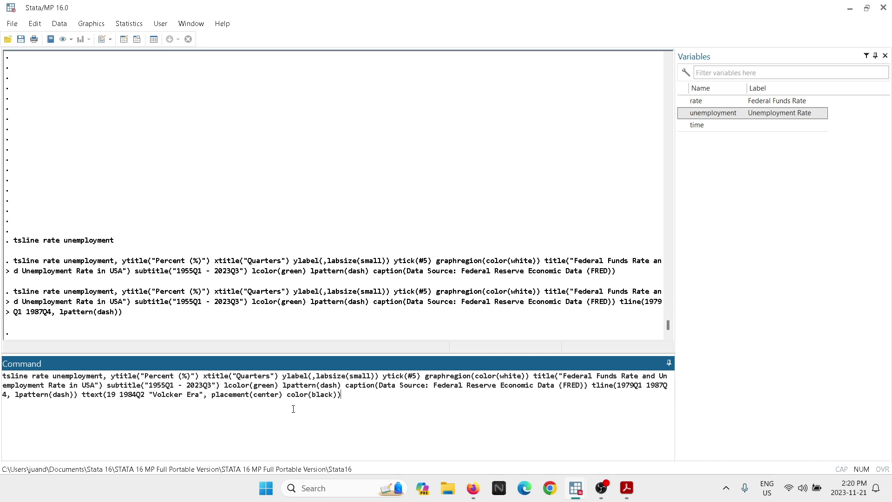
Select the completed ttext command, then place the cursor at its end
key(ctrl+a)
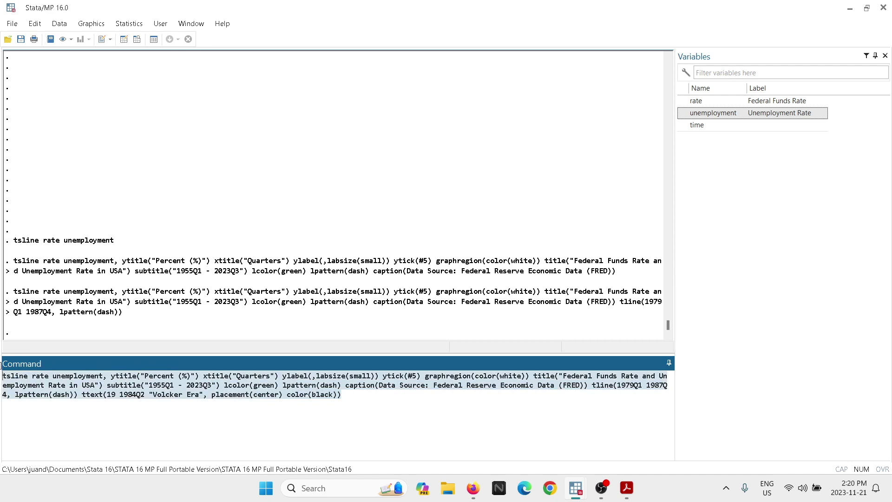
click(361, 402)
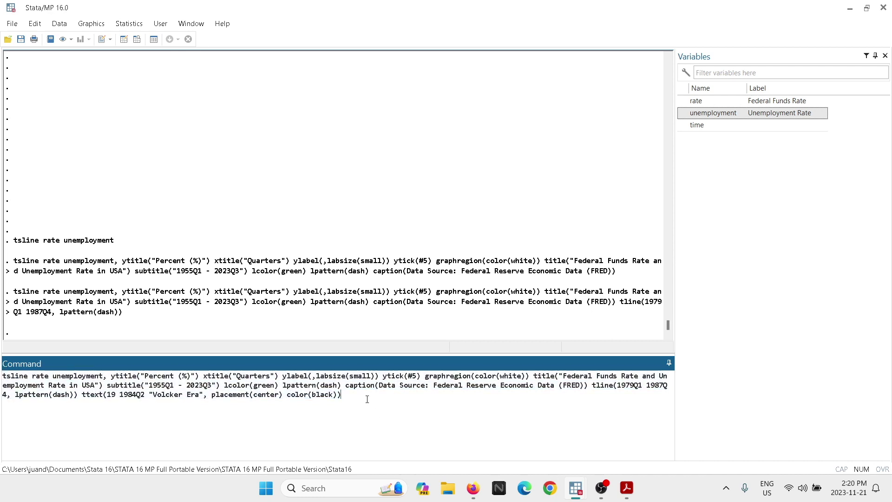
Run the command to draw the 'Volcker Era' label, then close the Graph window
key(Return)
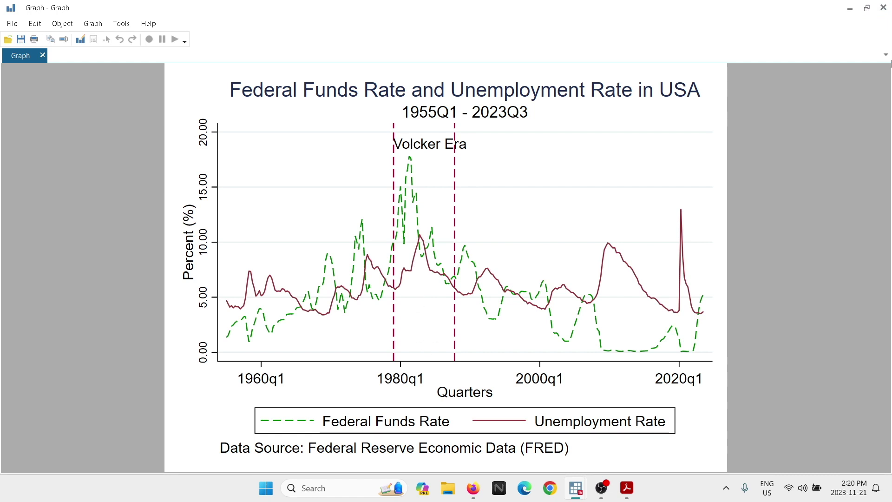
click(883, 8)
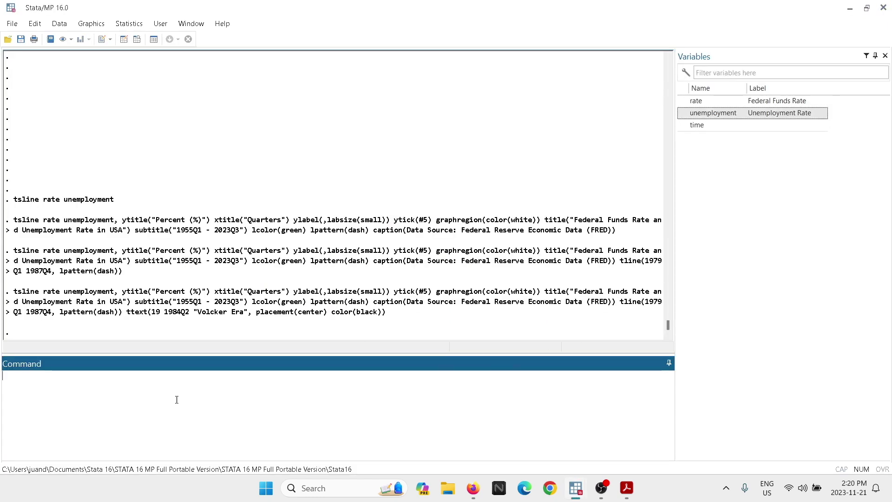
Change the label position from ttext(19 to ttext(3 and rerun the graph command
key(Page_Up)
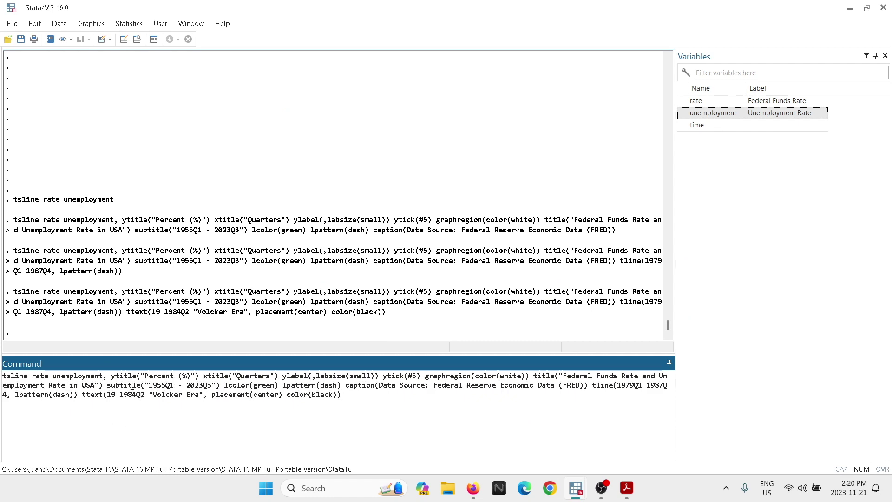
click(115, 396)
key(BackSpace)
key(BackSpace)
text(3)
drag(351, 396, 2, 365)
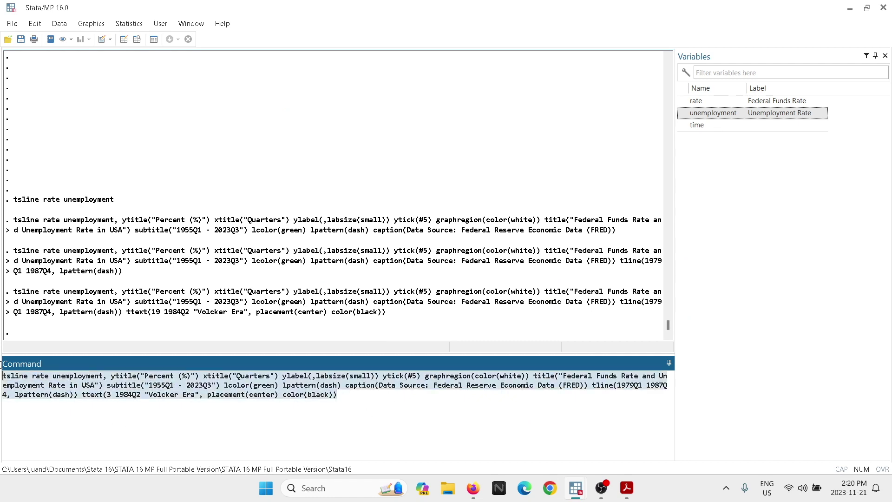
key(Return)
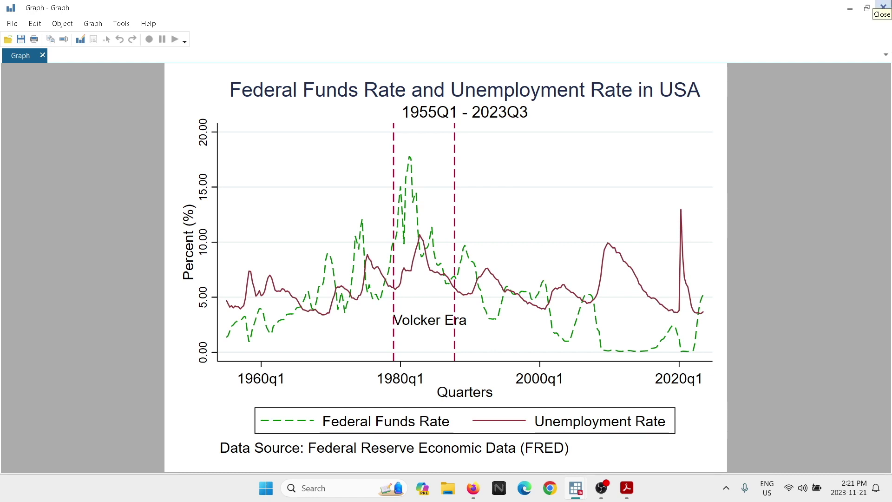
Close the graph and delete graphregion(color(white)) from the ttext(19 …) command
click(883, 7)
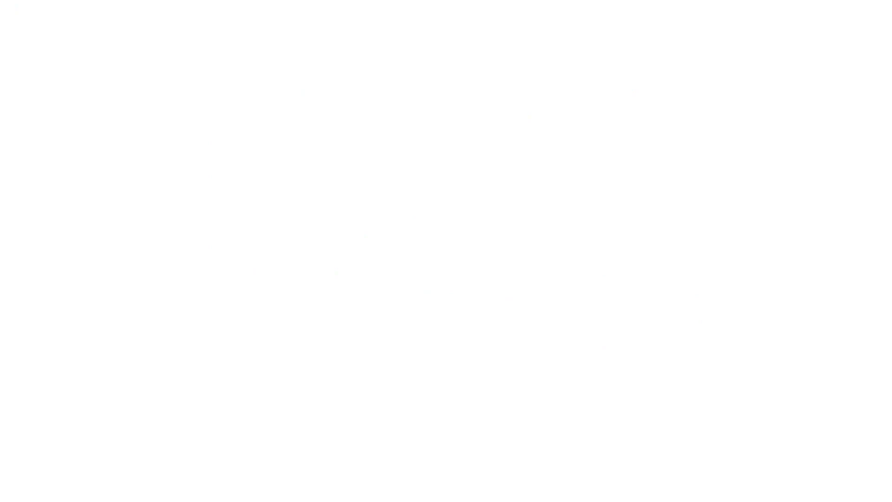
drag(530, 375, 425, 376)
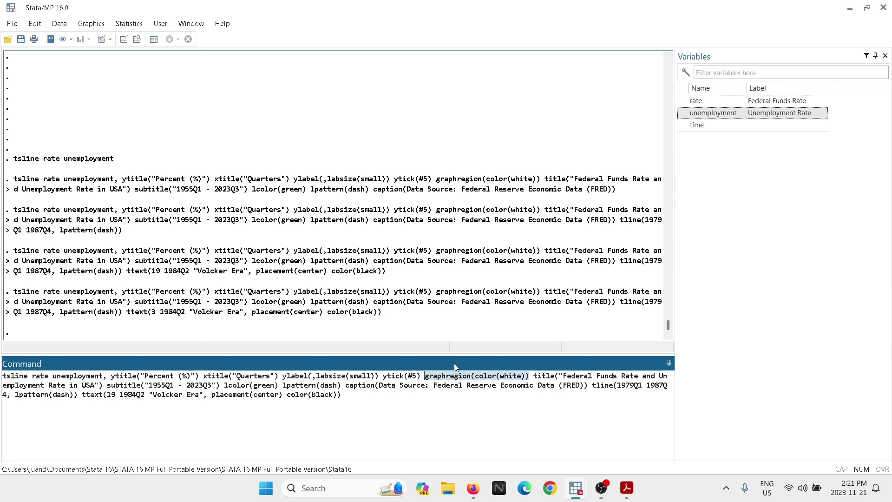
key(Delete)
key(Delete)
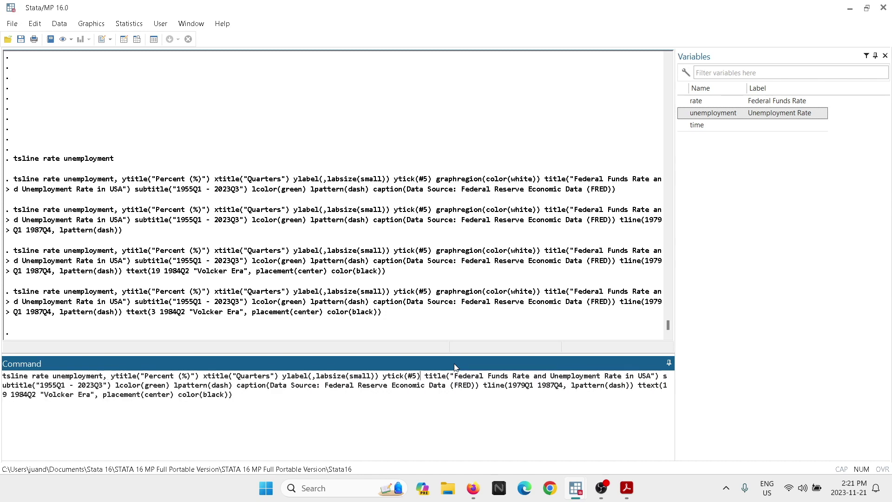
Append scheme(s2color8) to the command and run it to redraw the graph
click(280, 395)
text(s)
key(BackSpace)
text(scheme(s2color8))
key(Return)
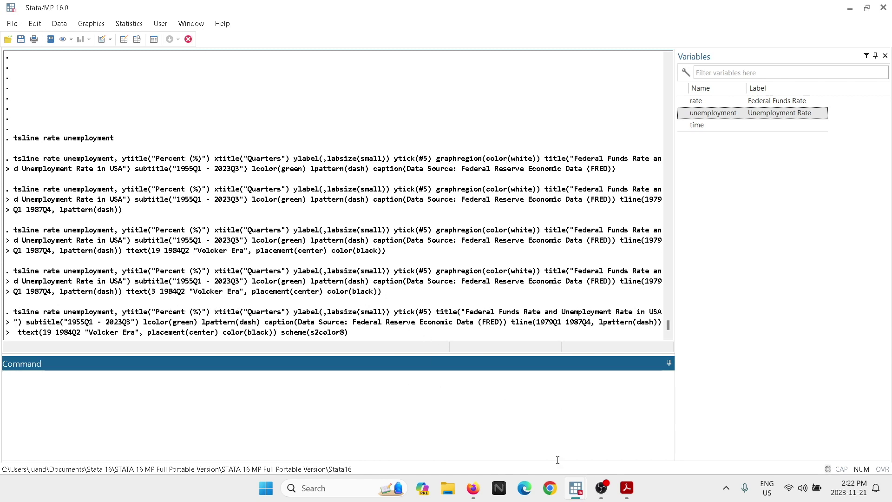
mouse_move(583, 485)
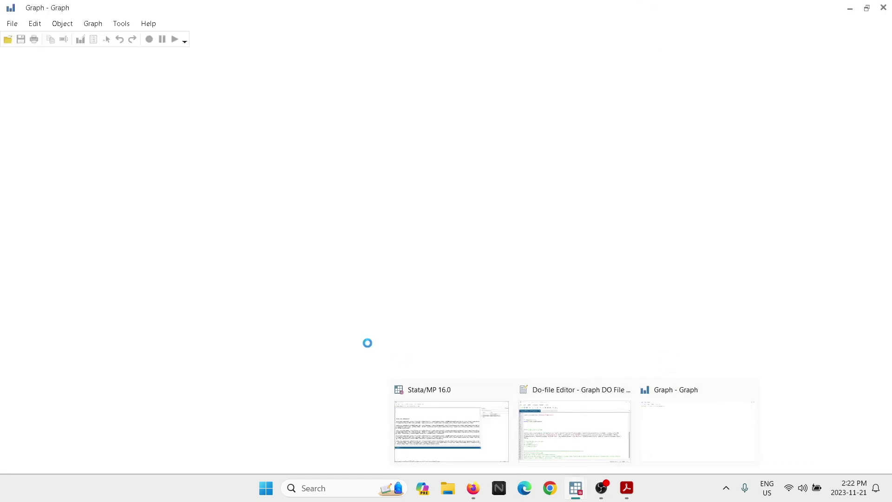